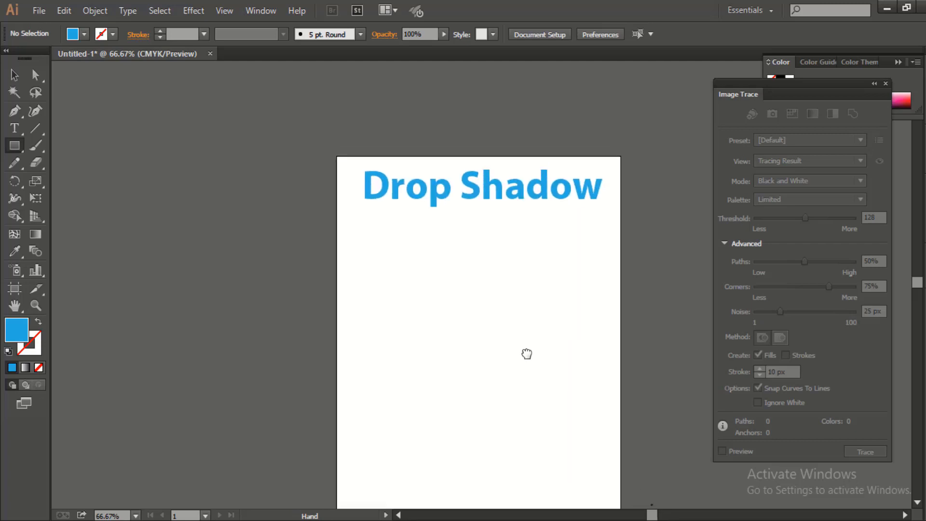
# Draw a wide blue rectangle with no stroke across the page below the Drop Shadow title.
pyautogui.keyDown('ctrl'); pyautogui.click(509, 330); pyautogui.keyUp('ctrl')
pyautogui.moveTo(476, 305); pyautogui.dragTo(447, 338)
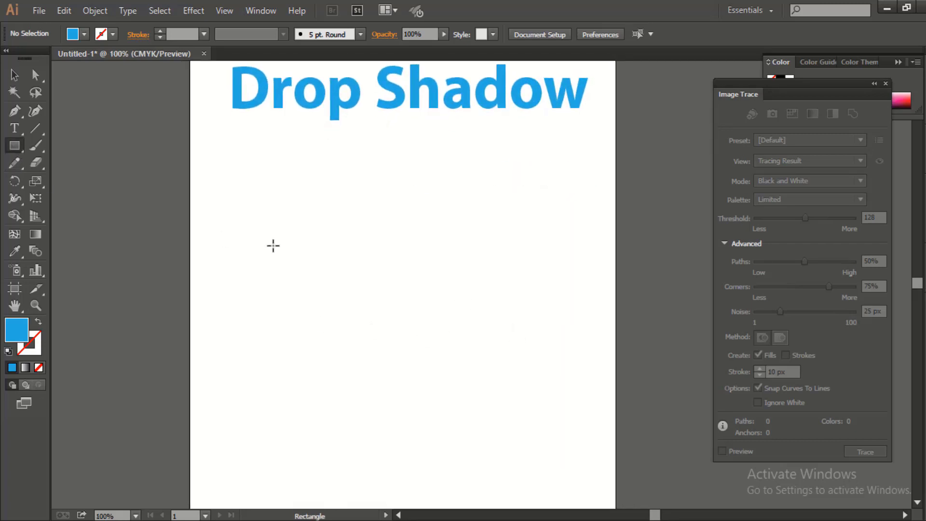
pyautogui.moveTo(204, 181); pyautogui.dragTo(608, 442)
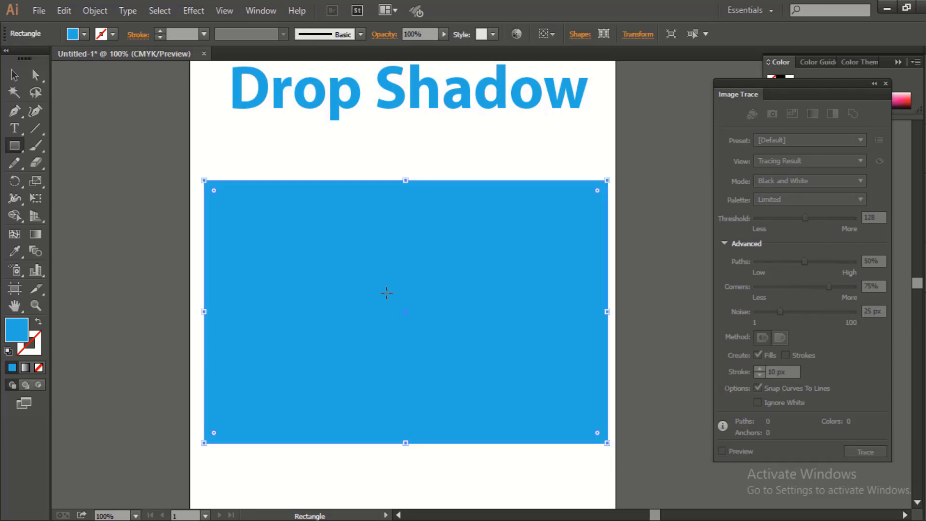
pyautogui.press('v')
pyautogui.keyDown('ctrl'); pyautogui.click(609, 412); pyautogui.keyUp('ctrl')
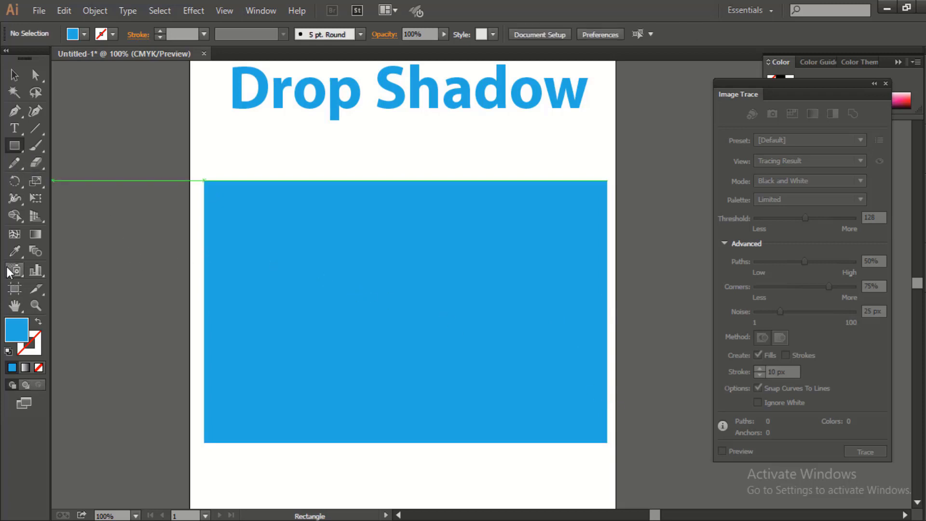
# Draw a closed curved leaf shape about 244 pt tall with the Pen tool on the blue rectangle's left half.
pyautogui.moveTo(12, 113); pyautogui.dragTo(44, 114)
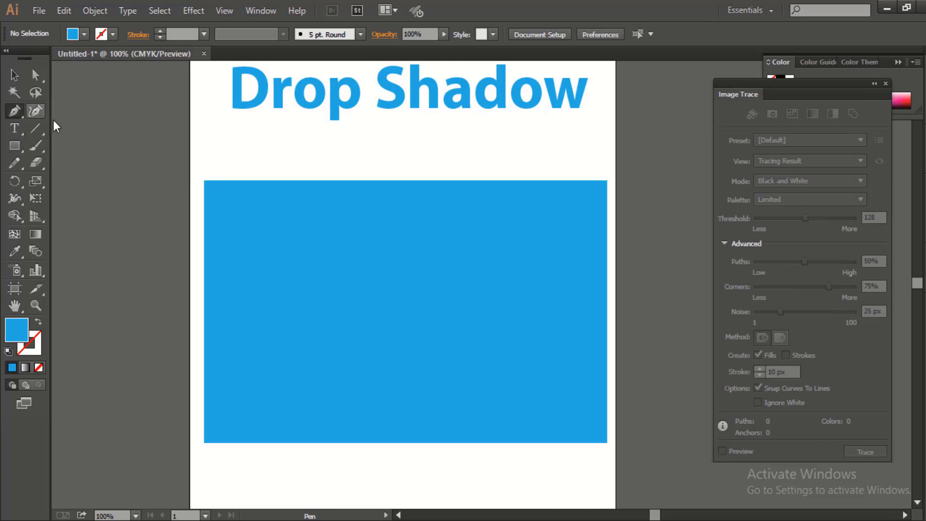
pyautogui.click(347, 212)
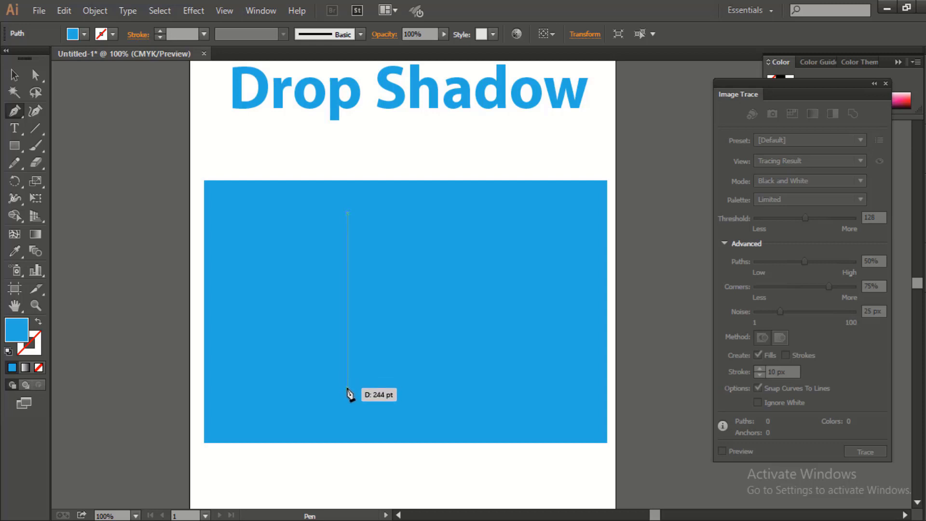
pyautogui.moveTo(347, 388); pyautogui.dragTo(402, 423)
pyautogui.click(348, 214)
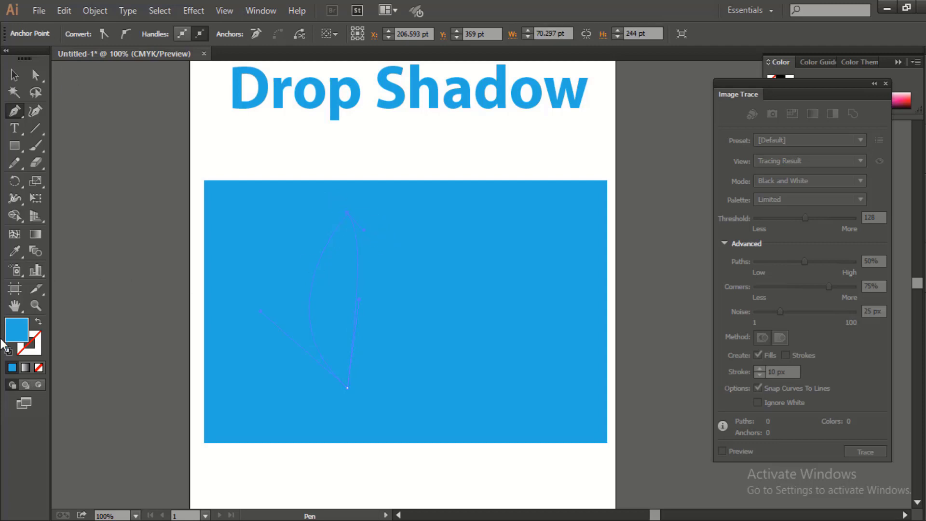
# Fill the leaf shape with a bright, fully saturated orange at hue 35° and deselect it.
pyautogui.doubleClick(21, 335)
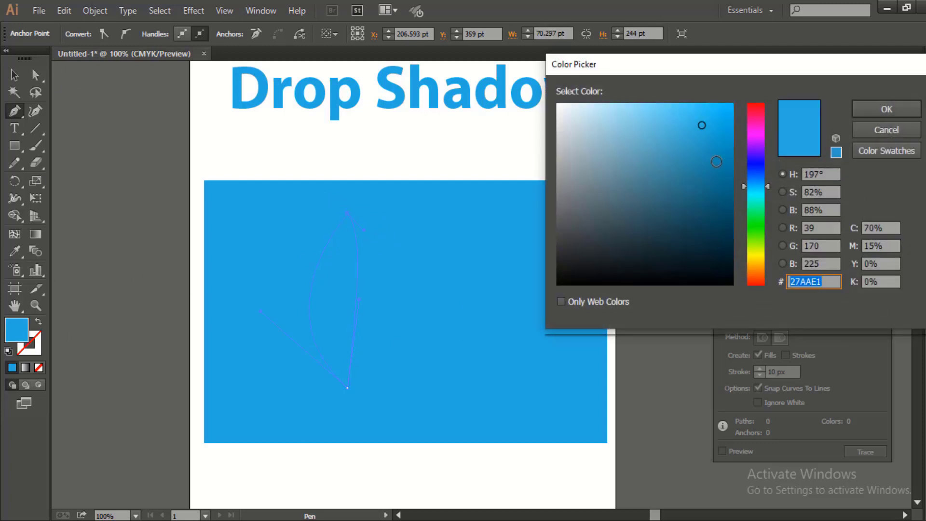
pyautogui.moveTo(756, 189); pyautogui.dragTo(757, 264)
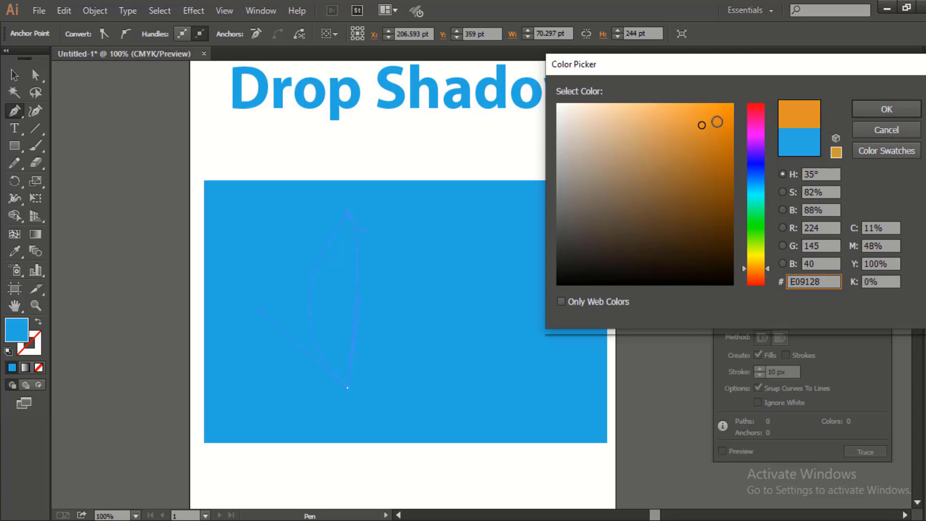
pyautogui.moveTo(717, 120); pyautogui.dragTo(733, 103)
pyautogui.click(867, 109)
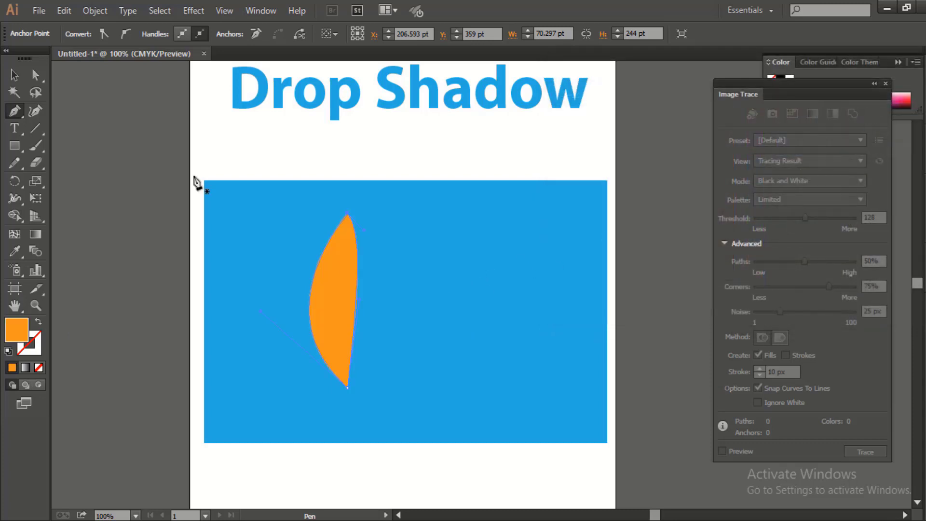
pyautogui.click(14, 75)
pyautogui.click(433, 282)
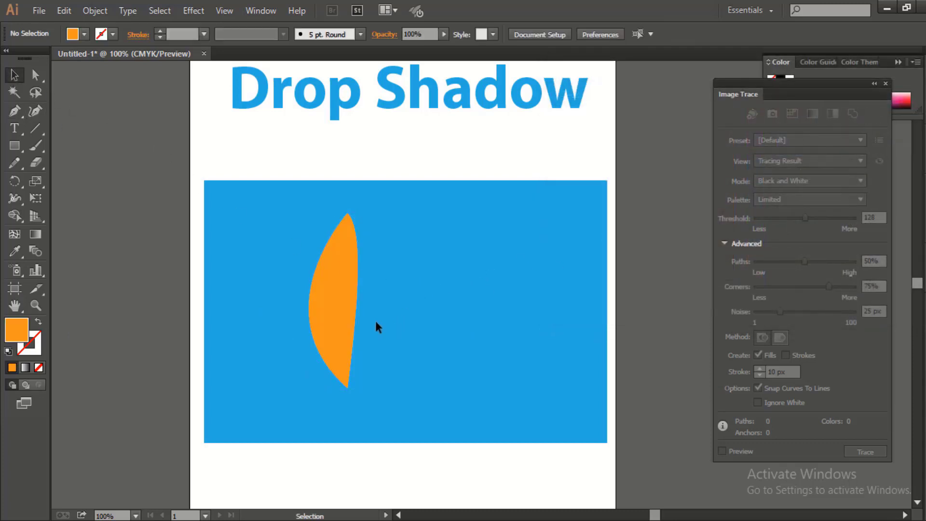
# Duplicate the orange leaf slightly to the right, overlapping the original, and fill the copy with an orange-red swatch.
pyautogui.moveTo(347, 296); pyautogui.dragTo(364, 297)
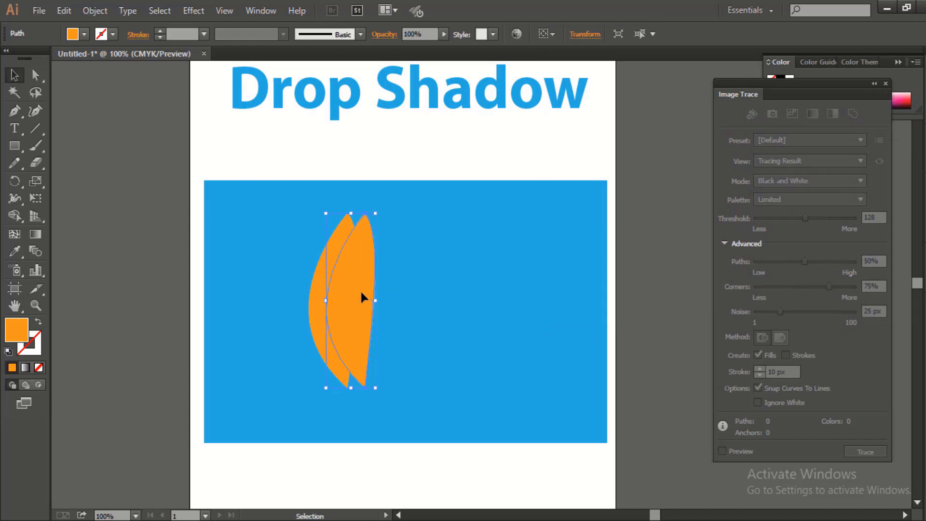
pyautogui.click(411, 307)
pyautogui.click(355, 303)
pyautogui.click(84, 35)
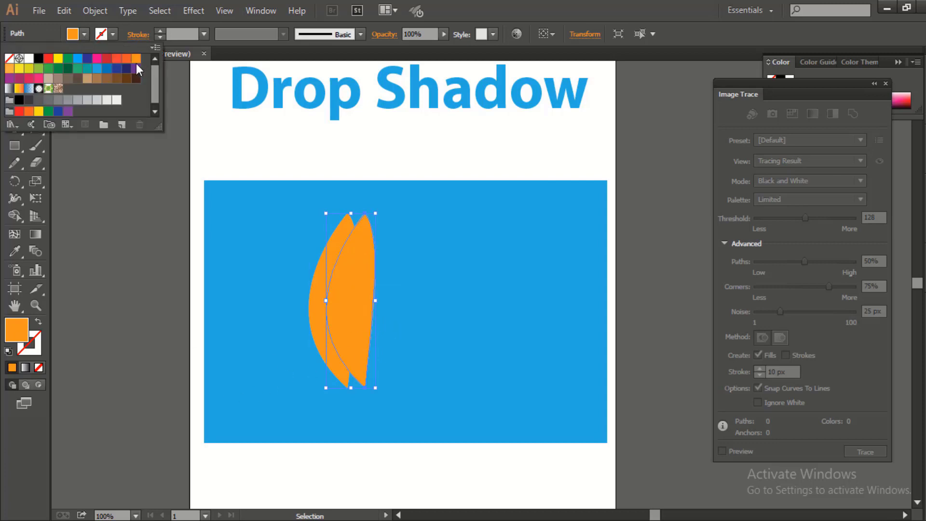
pyautogui.click(116, 58)
pyautogui.click(422, 247)
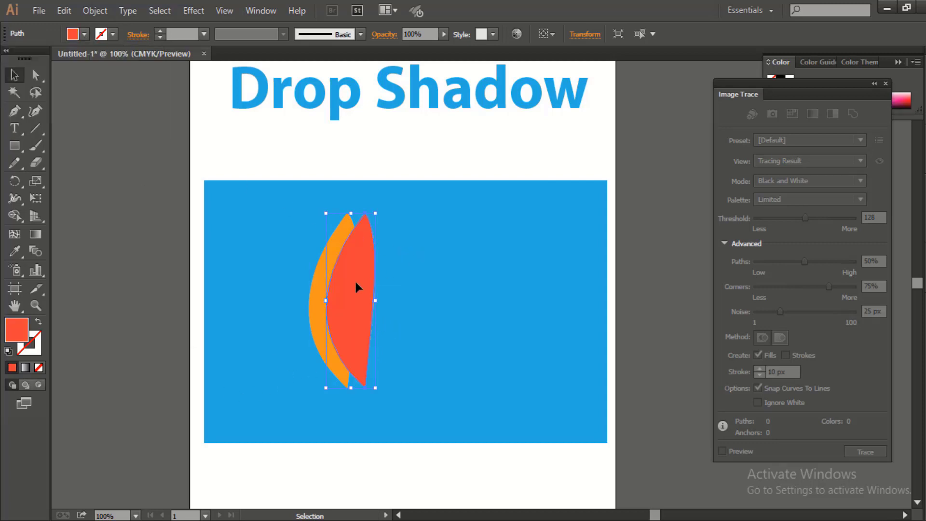
# Apply a previewed Drop Shadow effect to the red leaf in Multiply mode with 58% opacity, 7 pt offsets and 5 pt blur.
pyautogui.click(439, 300)
pyautogui.click(359, 293)
pyautogui.click(202, 14)
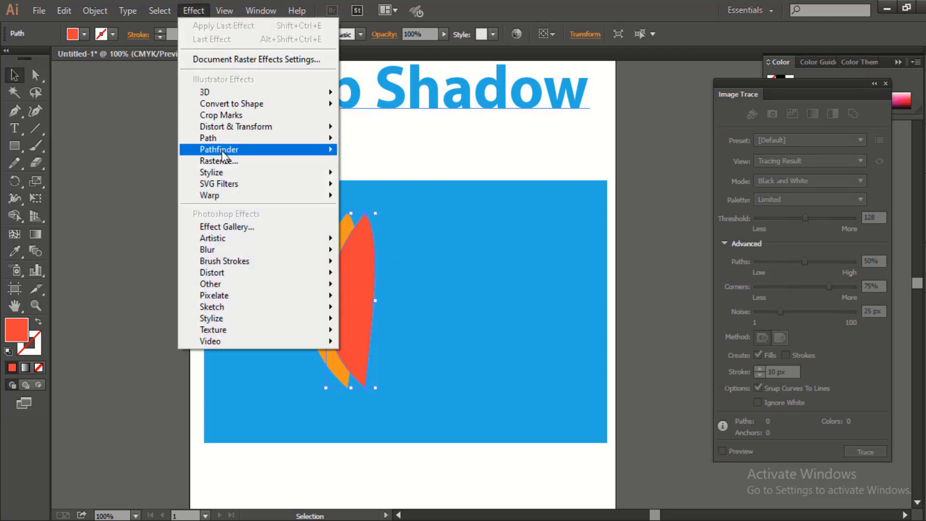
pyautogui.moveTo(238, 174)
pyautogui.click(383, 175)
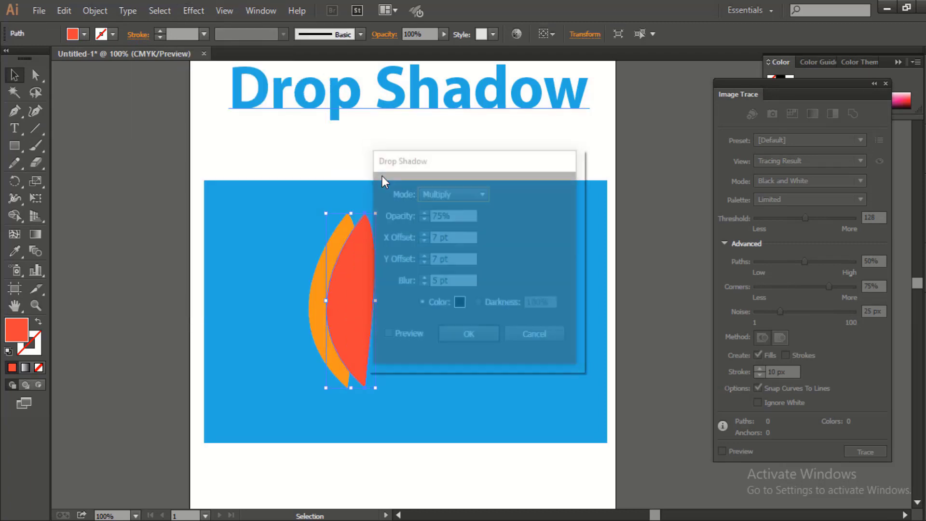
pyautogui.moveTo(464, 161); pyautogui.dragTo(553, 125)
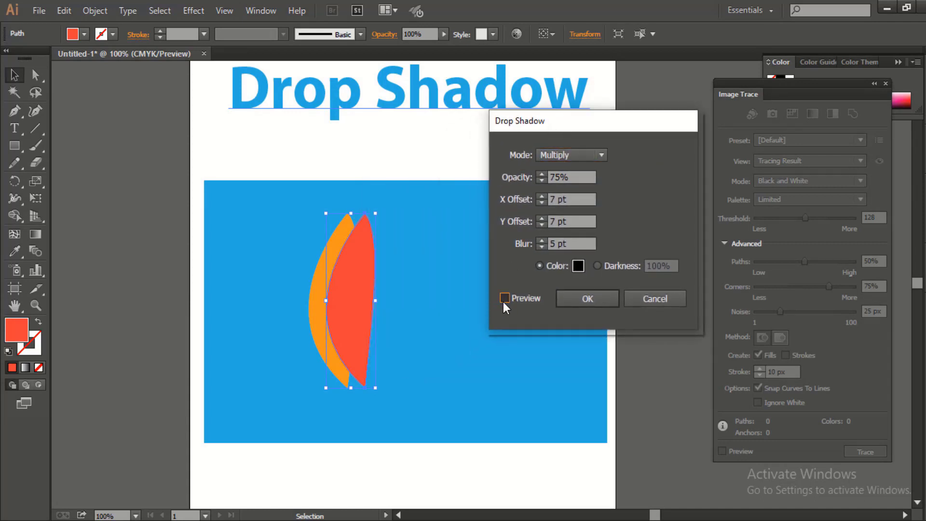
pyautogui.click(504, 300)
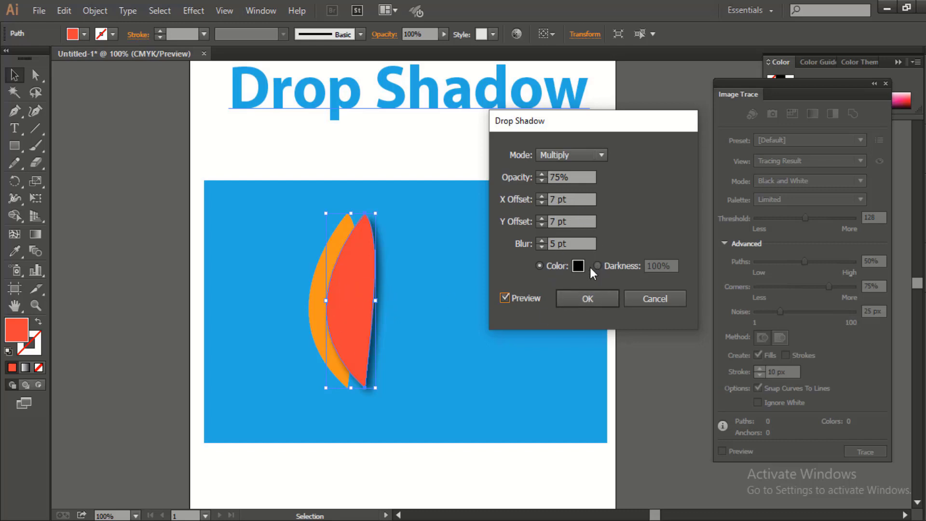
pyautogui.click(542, 175)
pyautogui.click(542, 175)
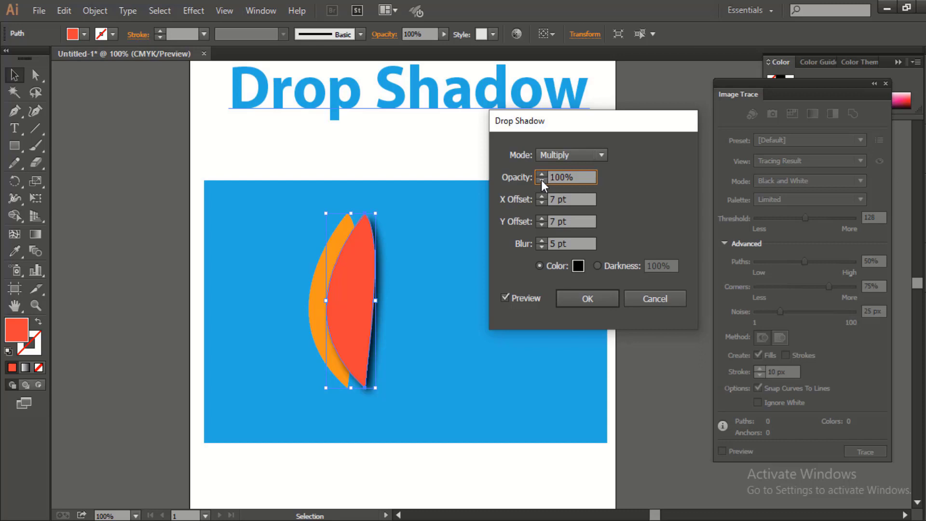
pyautogui.click(541, 180)
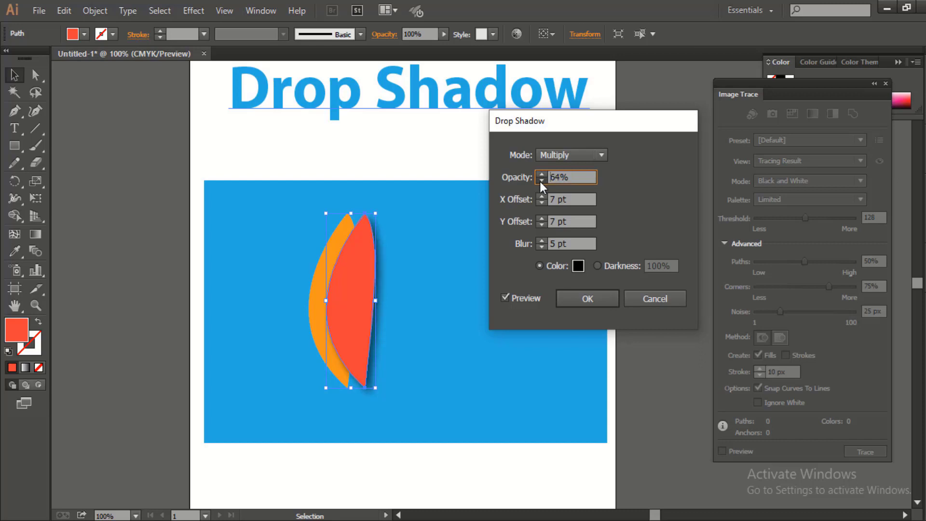
pyautogui.click(576, 297)
pyautogui.click(428, 307)
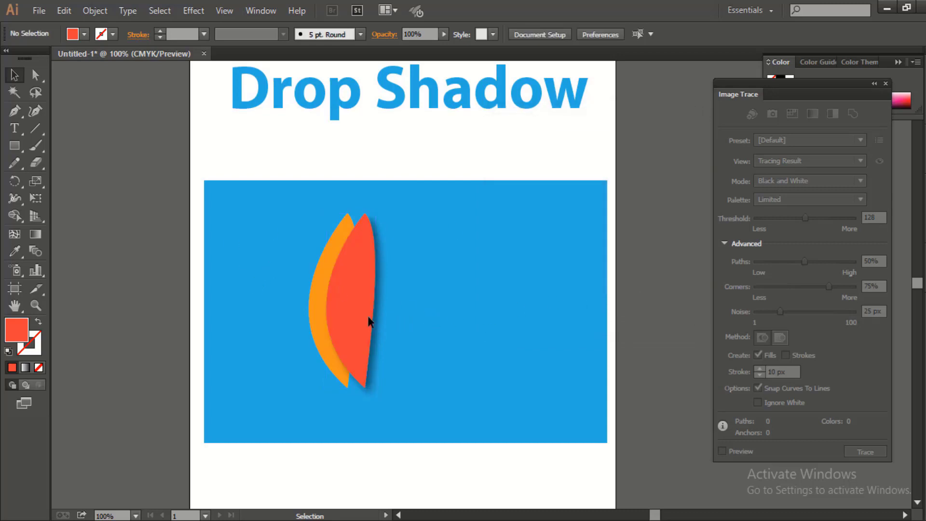
# Duplicate the red leaf to the right and the orange leaf to the left, each partly overlapping its original.
pyautogui.click(355, 311)
pyautogui.moveTo(352, 307); pyautogui.dragTo(376, 305)
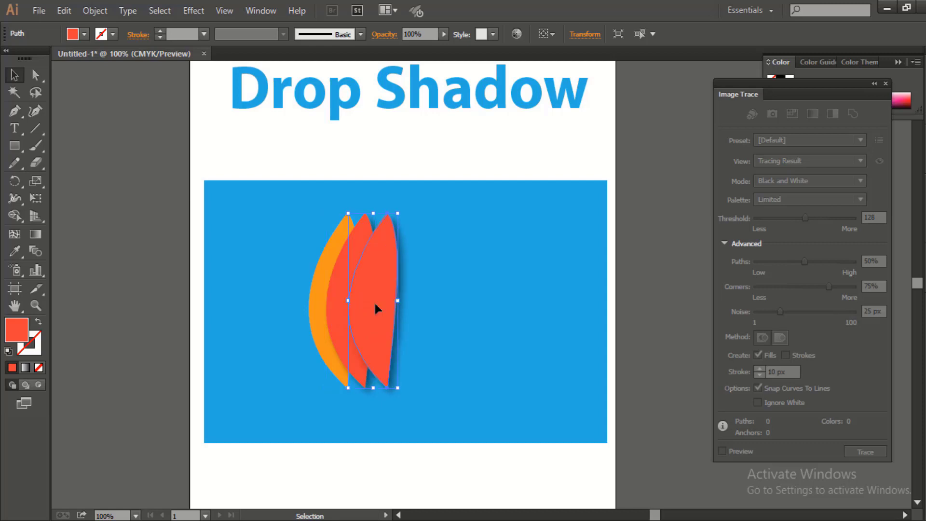
pyautogui.click(315, 298)
pyautogui.moveTo(315, 301); pyautogui.dragTo(290, 301)
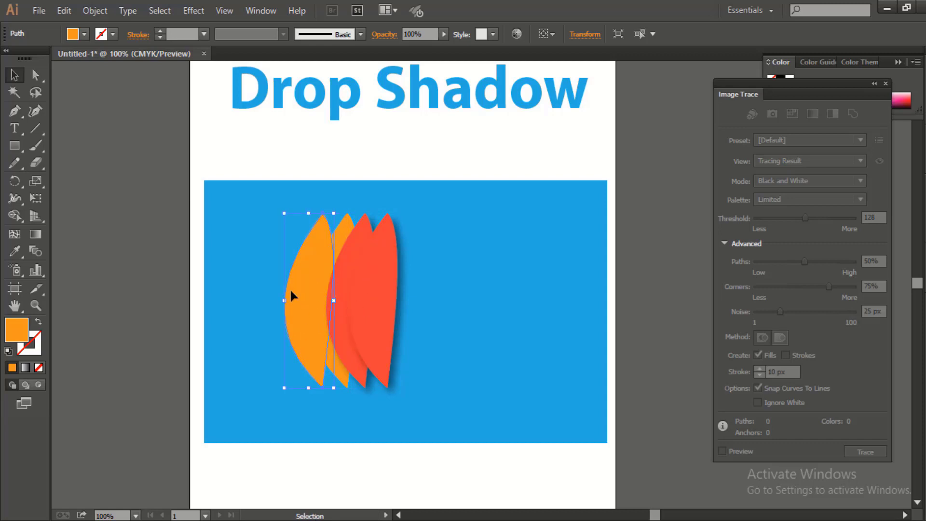
# Apply a Drop Shadow effect to the leftmost orange leaf in Multiply mode with 58% opacity, 7 pt offsets and 5 pt blur.
pyautogui.click(193, 11)
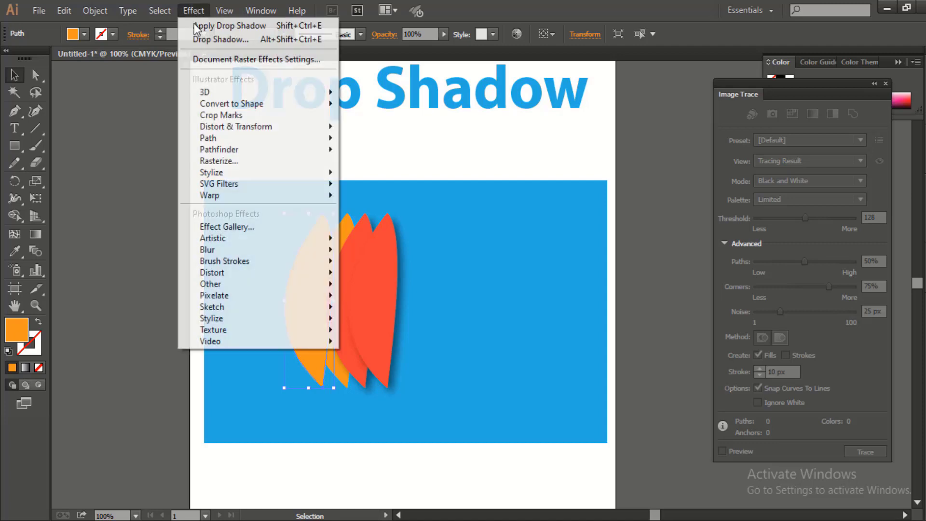
pyautogui.moveTo(240, 172)
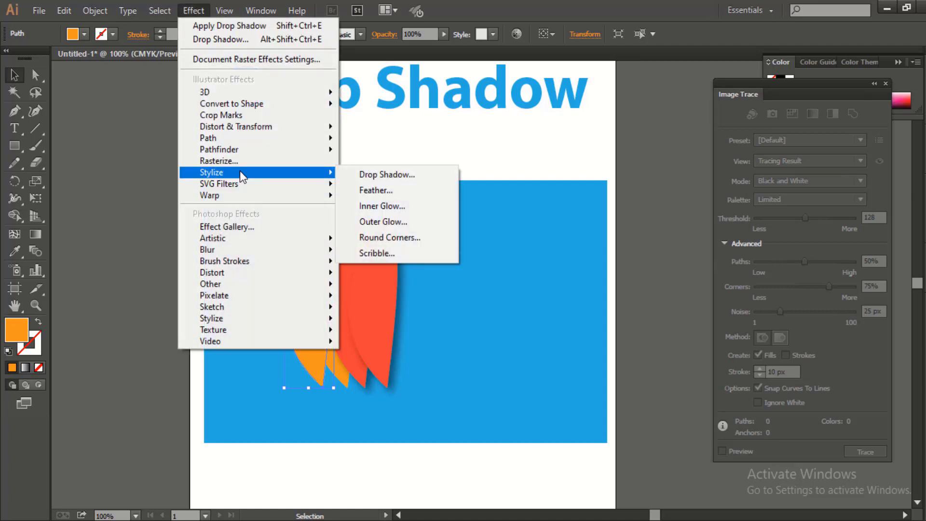
pyautogui.click(359, 174)
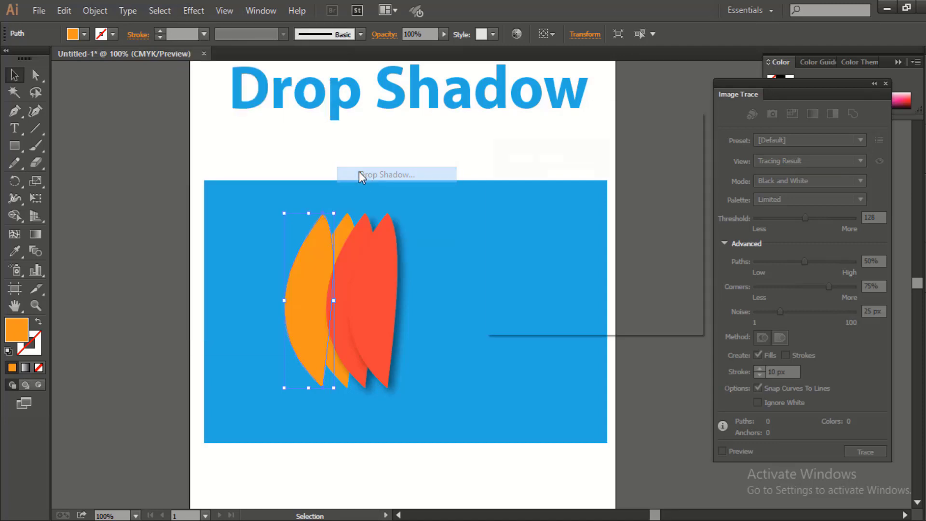
pyautogui.click(504, 298)
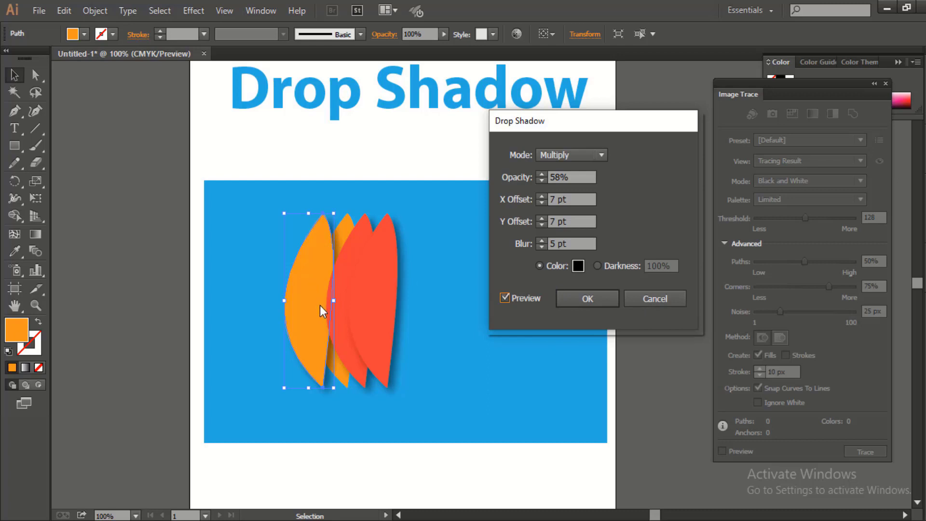
pyautogui.click(564, 300)
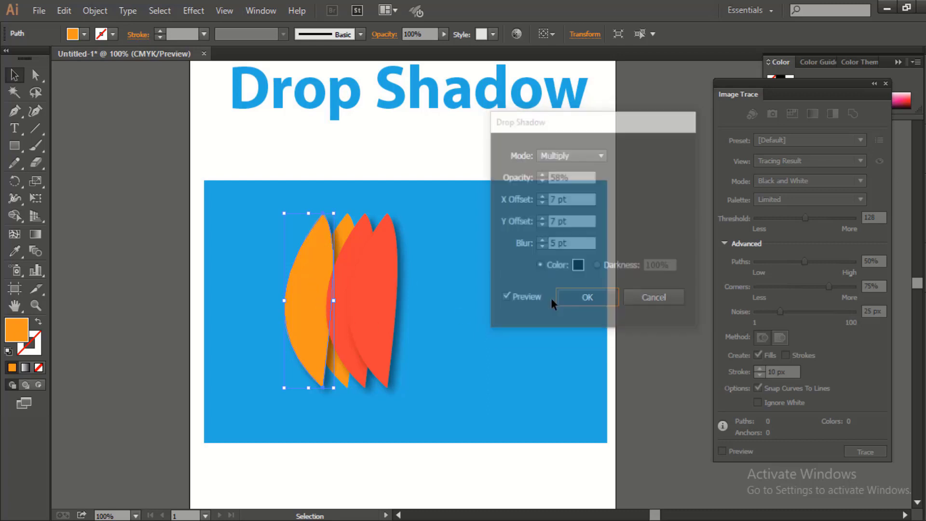
pyautogui.click(439, 296)
# Move the rightmost red leaf farther right, clear of the other leaves, and fill it with the purple swatch.
pyautogui.click(385, 302)
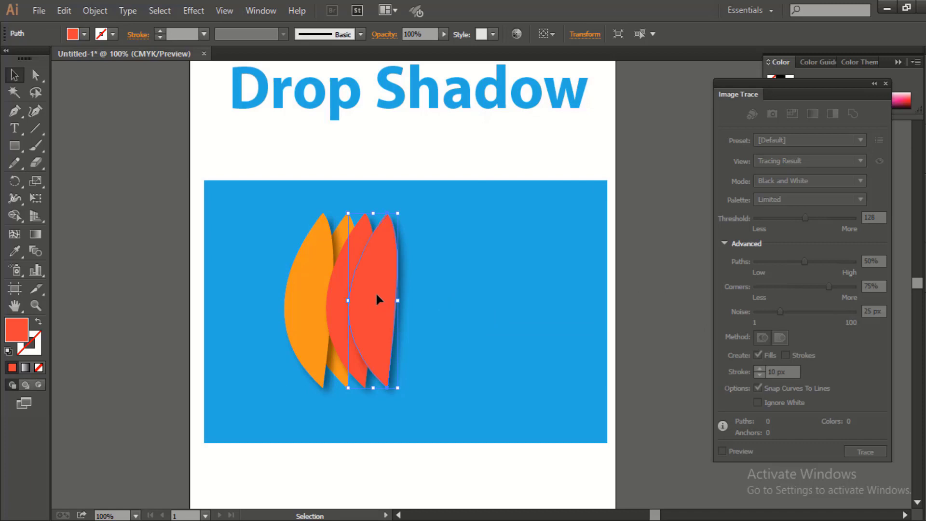
pyautogui.moveTo(377, 295); pyautogui.dragTo(441, 292)
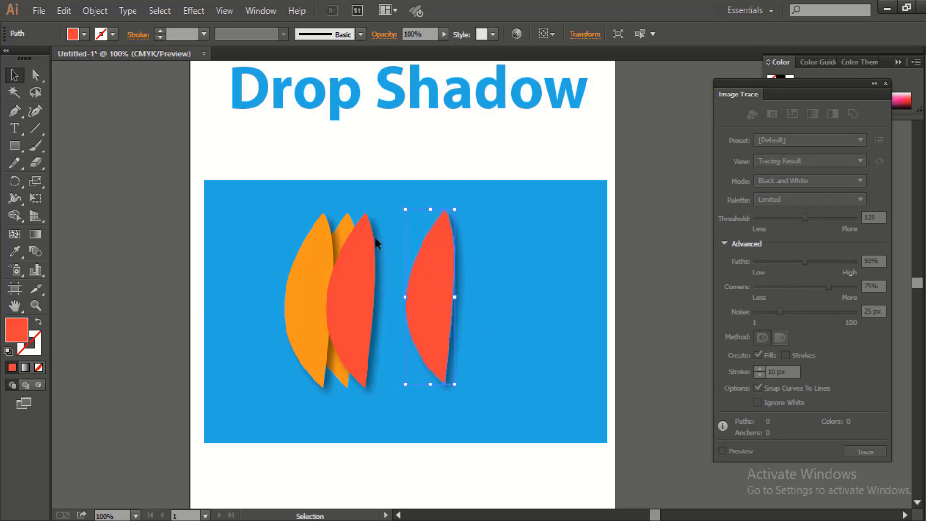
pyautogui.click(85, 35)
pyautogui.click(136, 68)
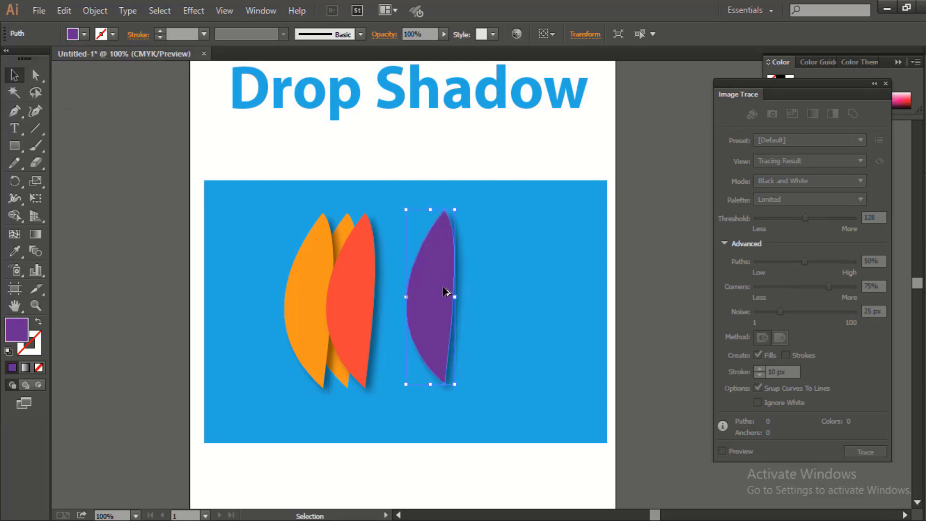
# Duplicate the purple leaf to its left, fill the copy with yellow, and shift it right to overlap more of the purple leaf.
pyautogui.moveTo(447, 292); pyautogui.dragTo(424, 289)
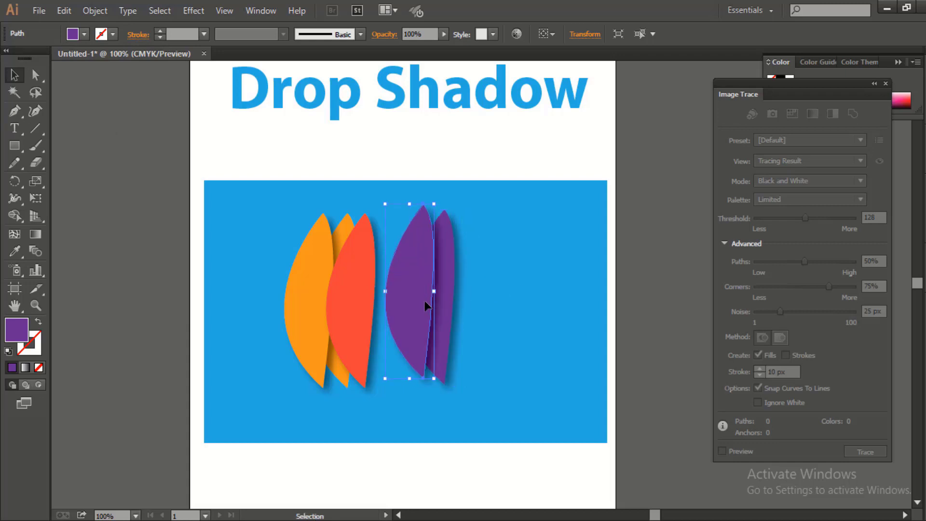
pyautogui.click(85, 35)
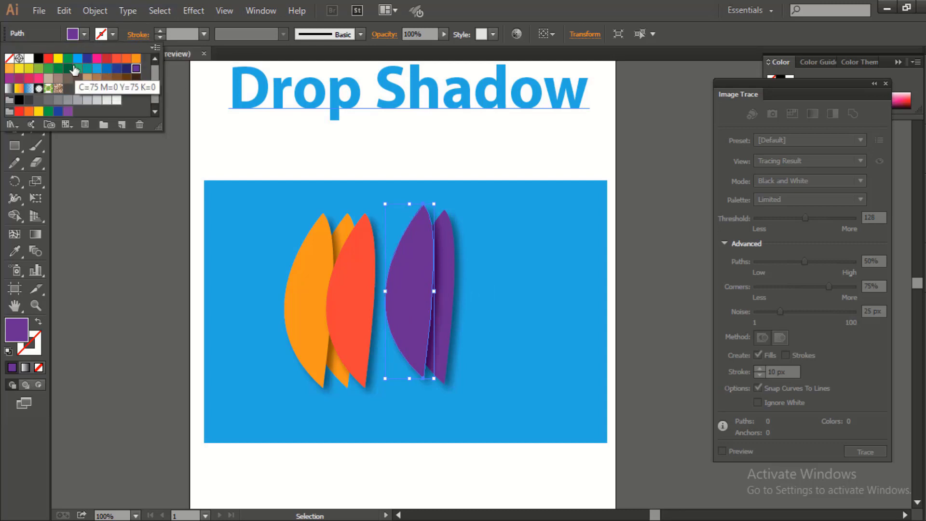
pyautogui.click(58, 58)
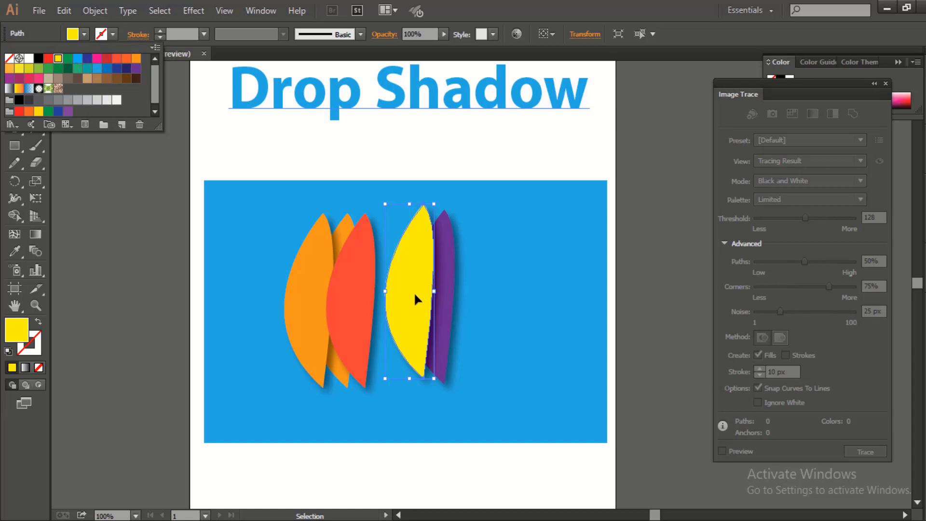
pyautogui.moveTo(414, 292)
pyautogui.mouseDown()
pyautogui.moveTo(429, 294)
pyautogui.moveTo(414, 289)
pyautogui.mouseUp()
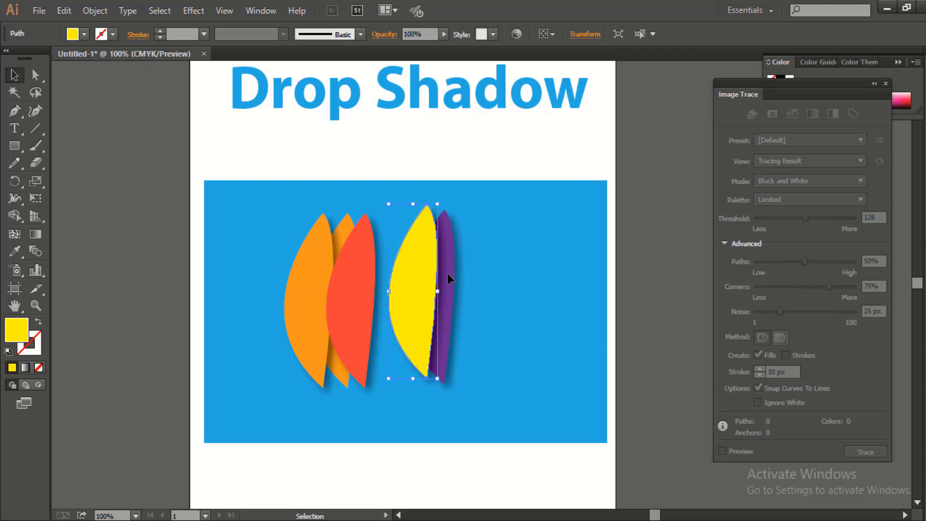
pyautogui.hotkey('shift', 'Right')
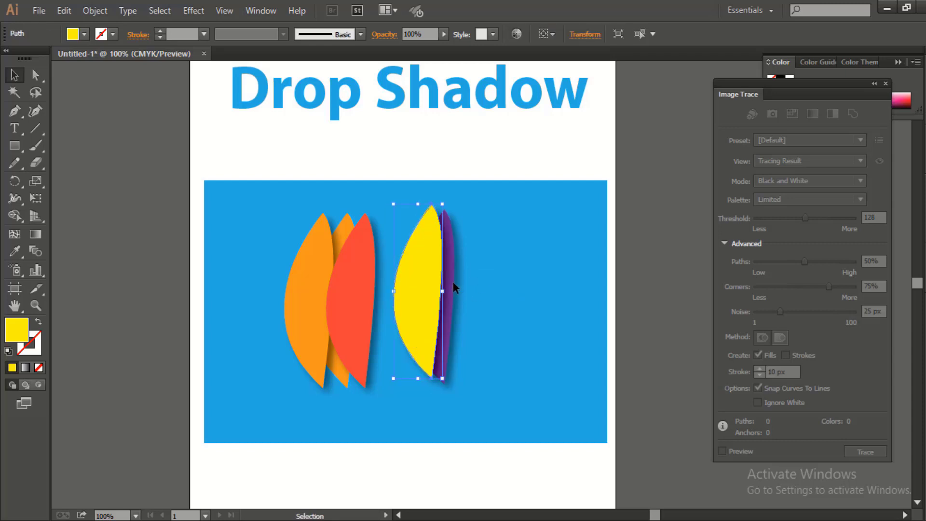
# Shift the yellow leaf slightly right and add another Drop Shadow to it in Multiply mode with 31% opacity, 7 pt offsets and 5 pt blur.
pyautogui.moveTo(410, 285); pyautogui.dragTo(432, 289)
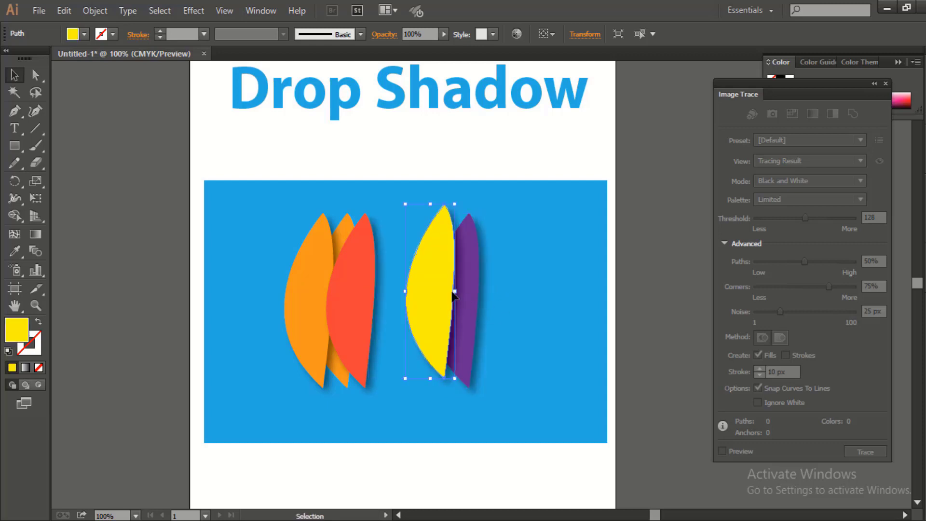
pyautogui.click(190, 14)
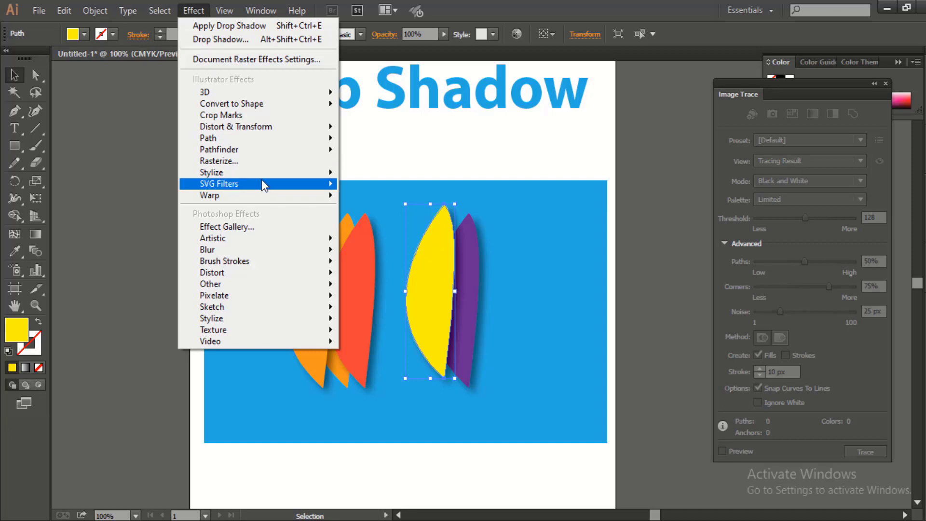
pyautogui.moveTo(261, 171)
pyautogui.click(354, 174)
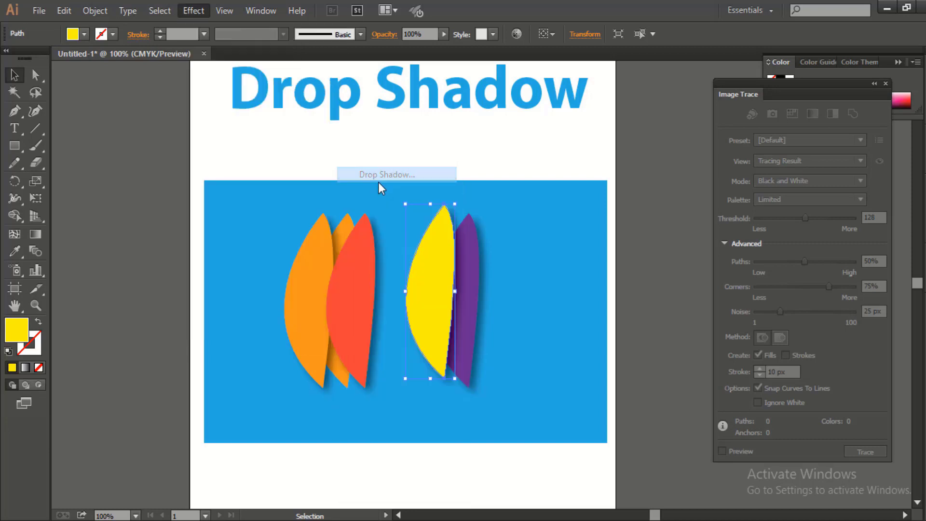
pyautogui.moveTo(477, 217); pyautogui.dragTo(644, 146)
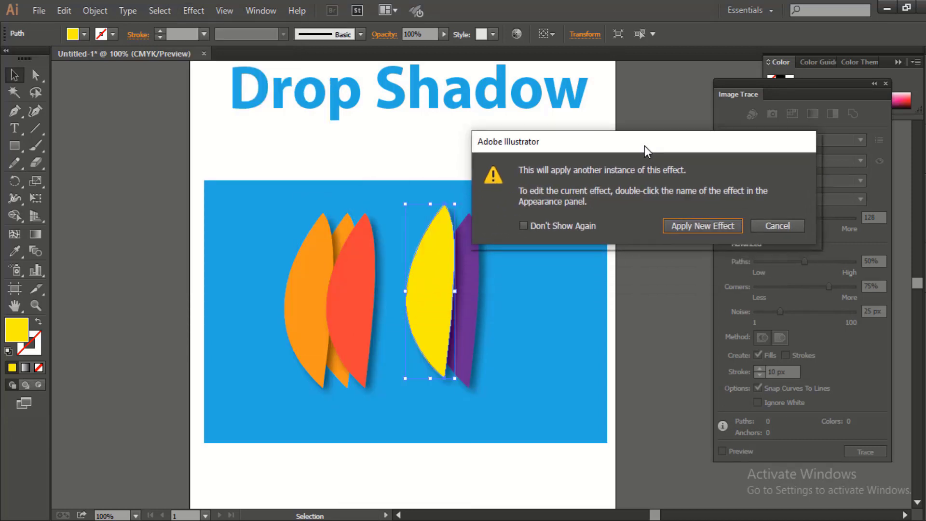
pyautogui.click(713, 225)
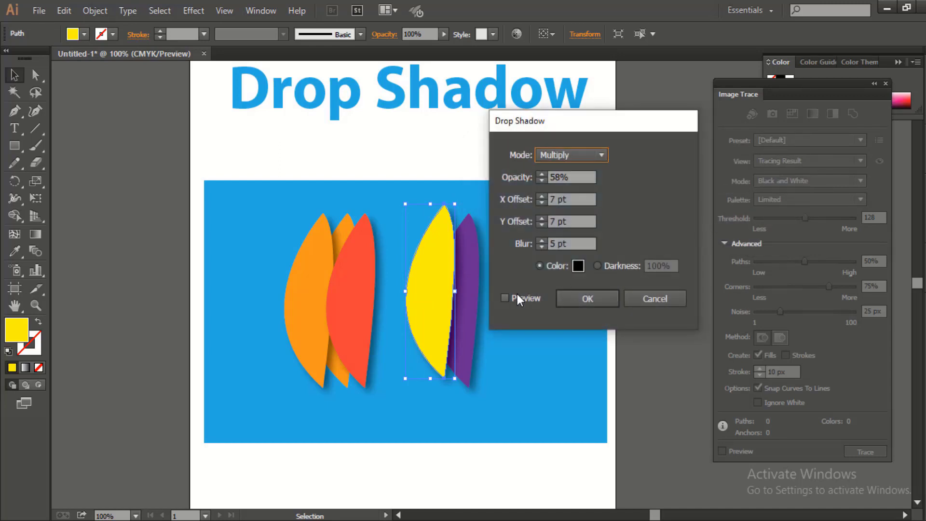
pyautogui.click(503, 298)
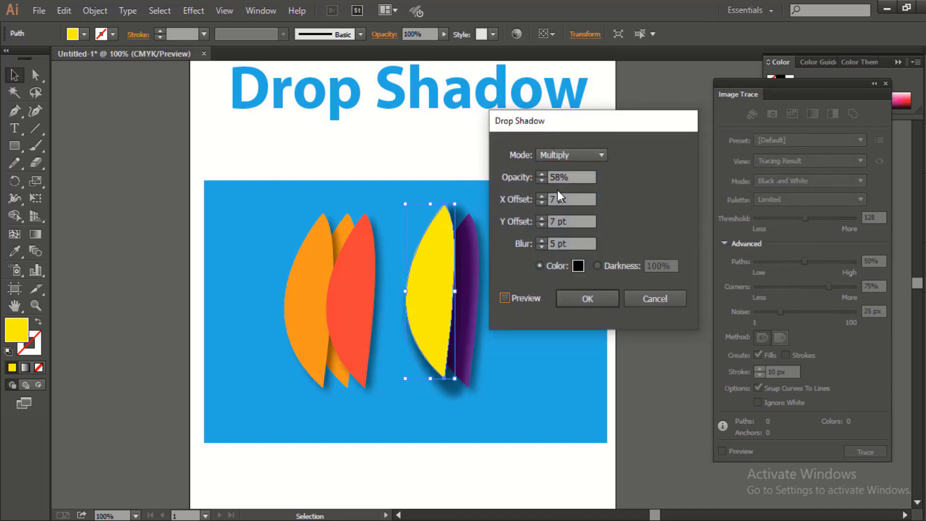
pyautogui.click(546, 182)
pyautogui.click(505, 298)
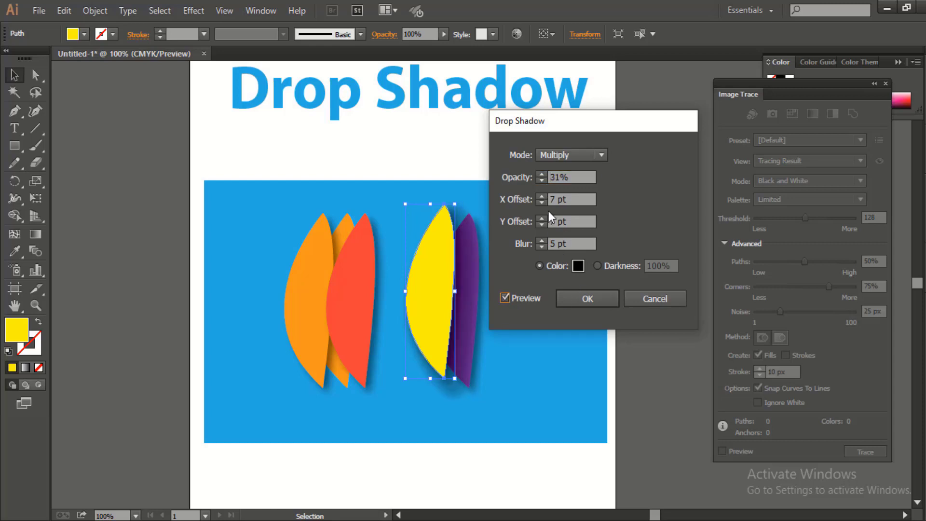
pyautogui.click(585, 299)
pyautogui.click(508, 303)
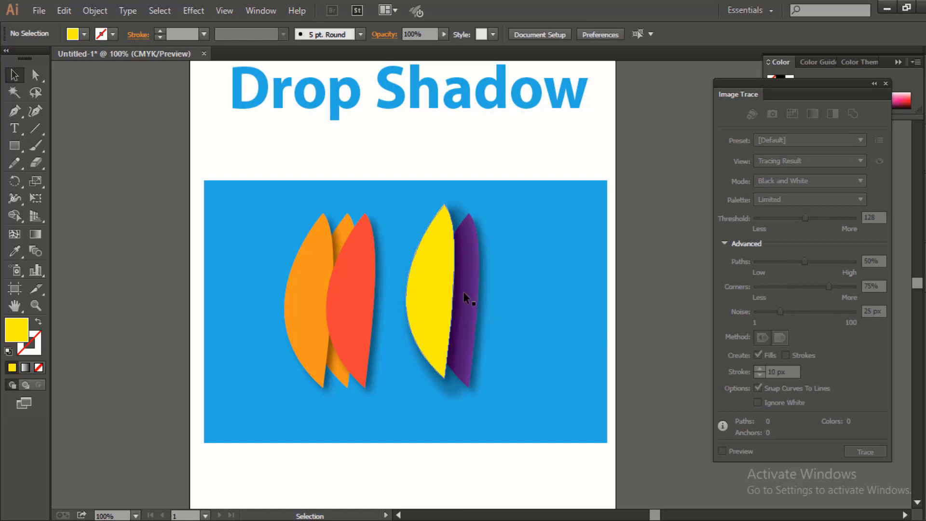